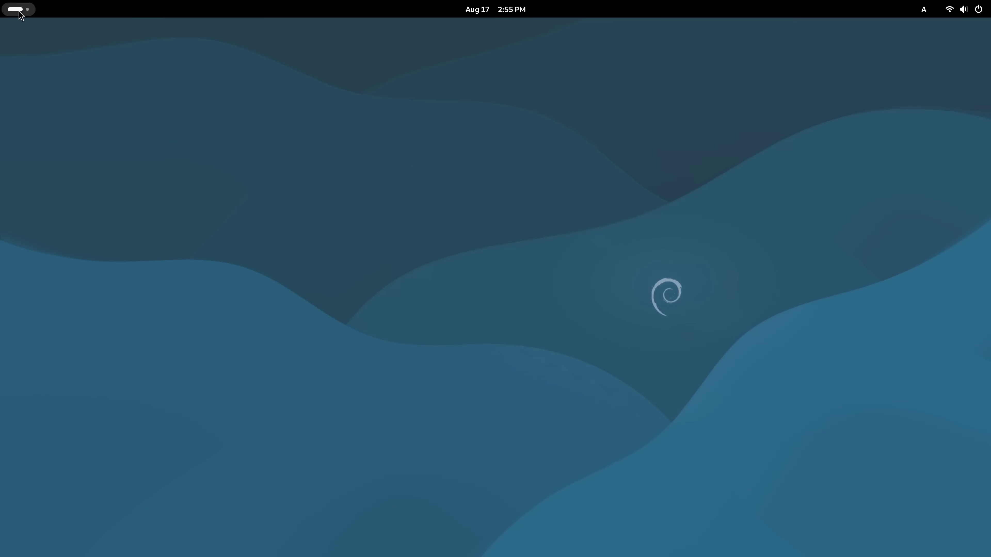
- Launch the Debian installer and accept American English, the New York timezone and the default keyboard
{"action": "left_click", "coordinate": [18, 10]}
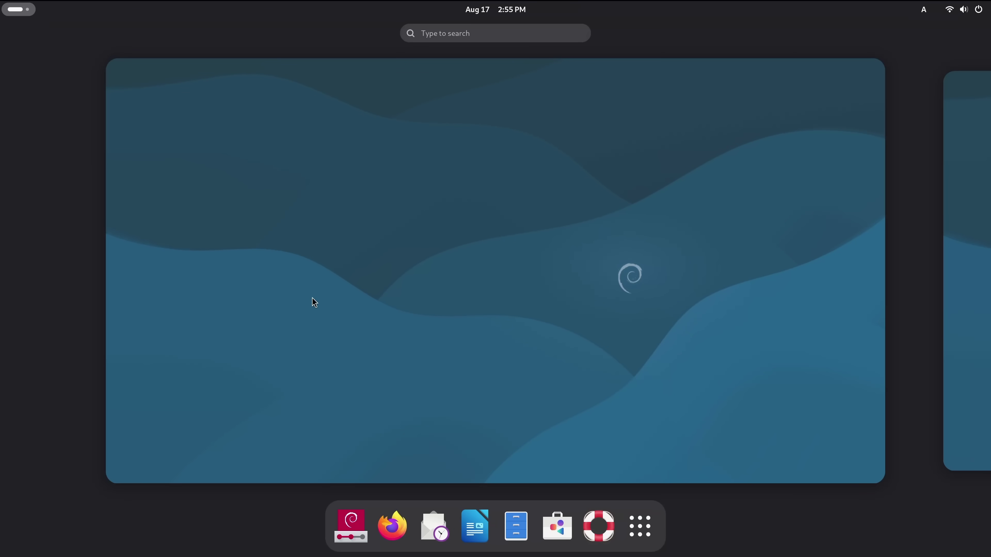
{"action": "left_click", "coordinate": [353, 522]}
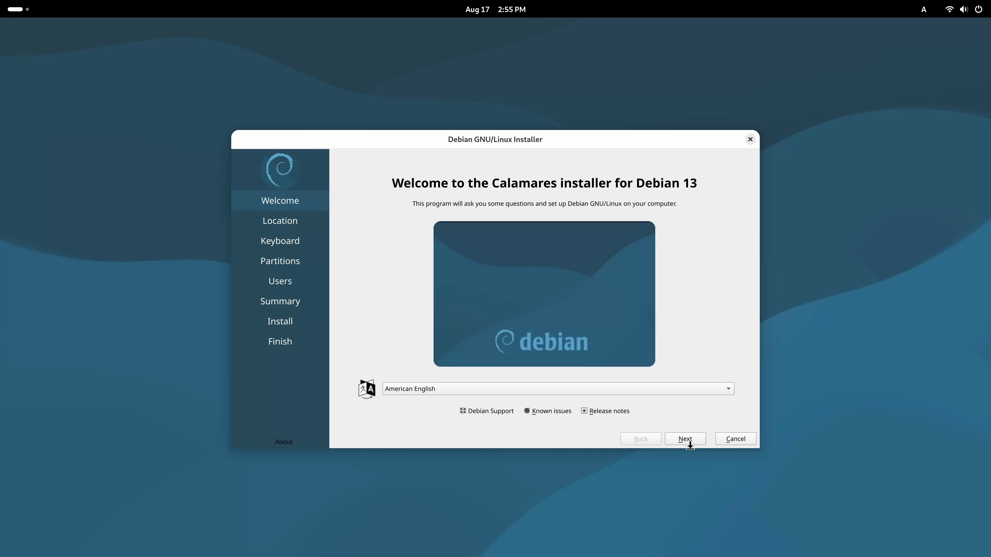
{"action": "left_click", "coordinate": [690, 444]}
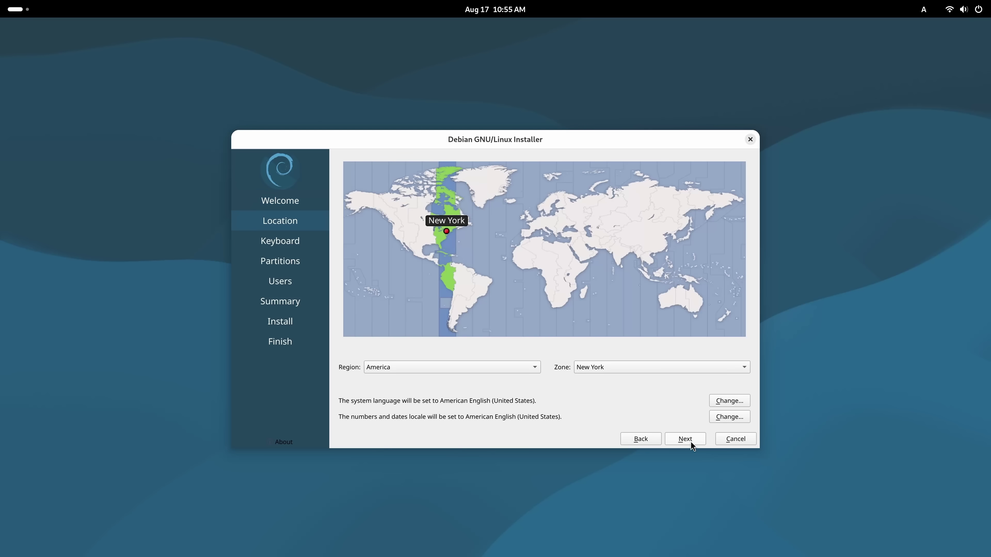
{"action": "left_click", "coordinate": [684, 440]}
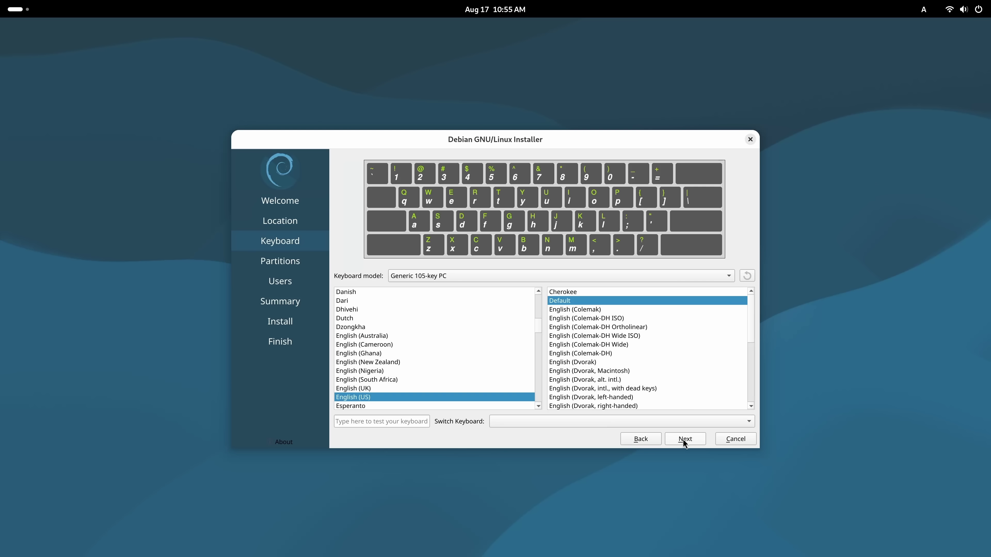
{"action": "left_click", "coordinate": [683, 439]}
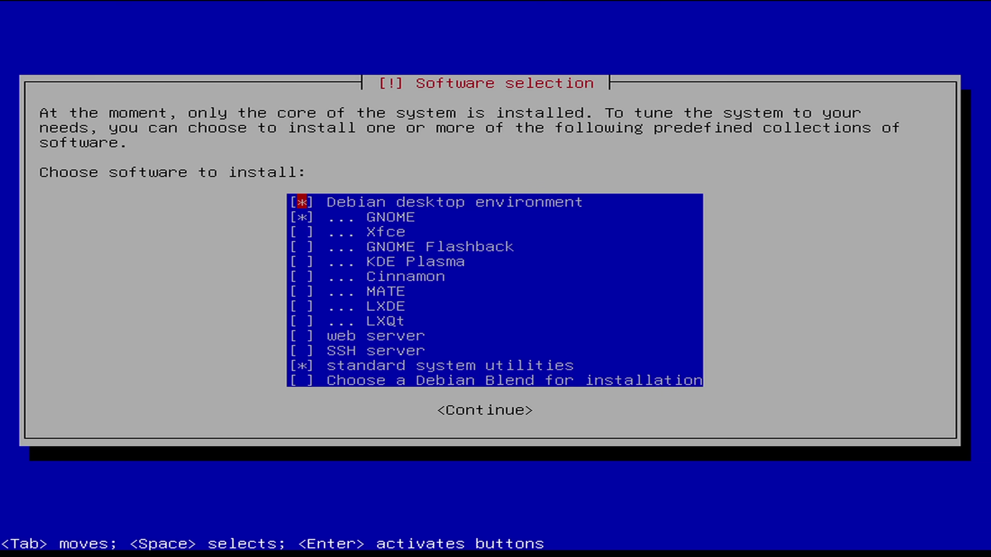
- Check Cinnamon and LXDE in the installer's software selection list
{"action": "key", "text": "Down"}
{"action": "key", "text": "Down"}
{"action": "key", "text": "Down"}
{"action": "key", "text": "Down"}
{"action": "key", "text": "Down"}
{"action": "key", "text": "space"}
{"action": "key", "text": "Down"}
{"action": "key", "text": "Down"}
{"action": "key", "text": "space"}
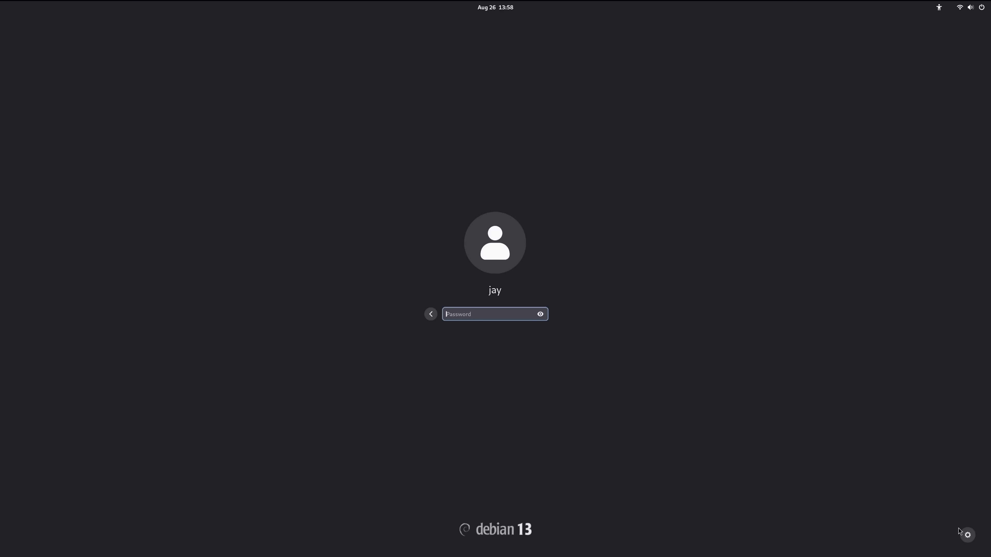
- Show the desktop sessions available on the GDM login screen
{"action": "left_click", "coordinate": [967, 535]}
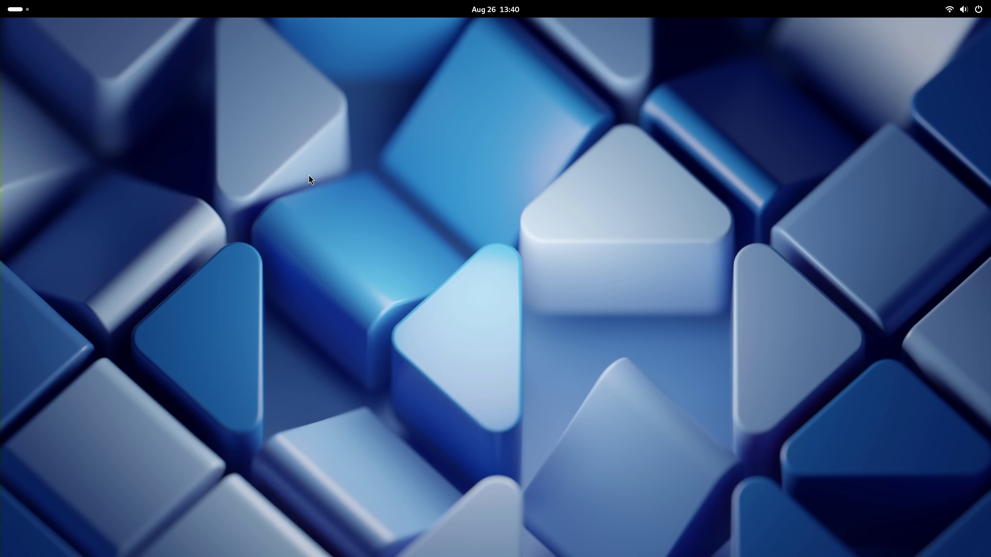
- Open a Terminal window by searching 'ter' in Activities
{"action": "left_click", "coordinate": [26, 7]}
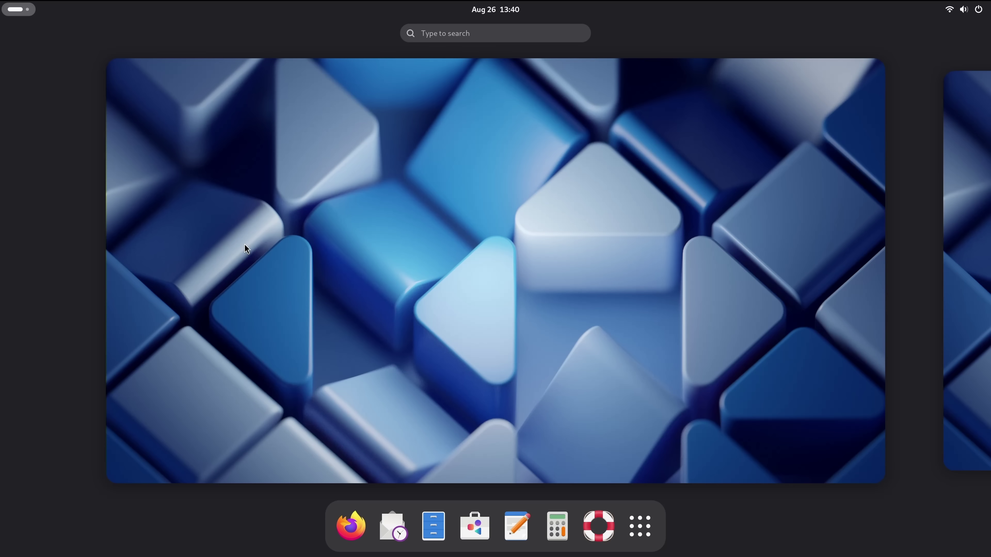
{"action": "type", "text": "ter"}
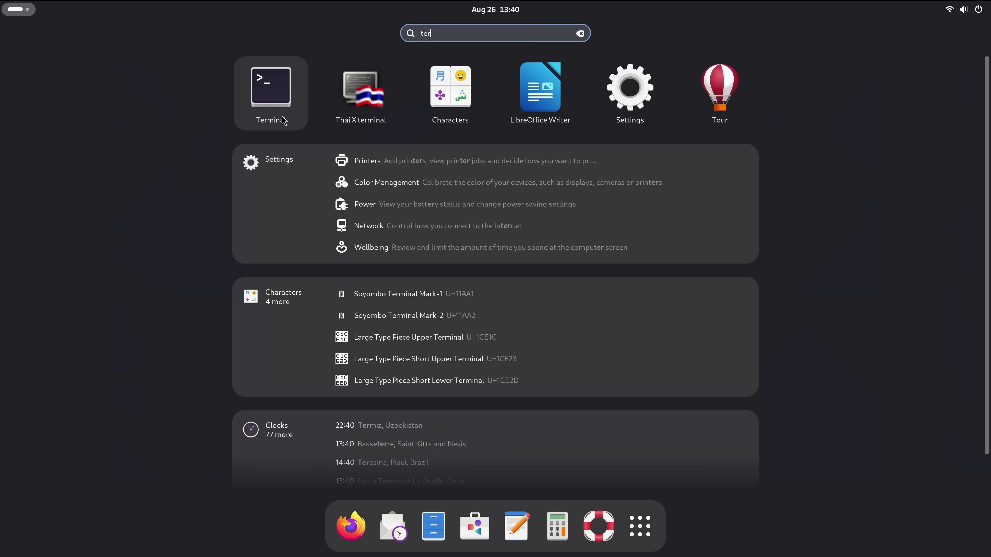
{"action": "left_click", "coordinate": [275, 92]}
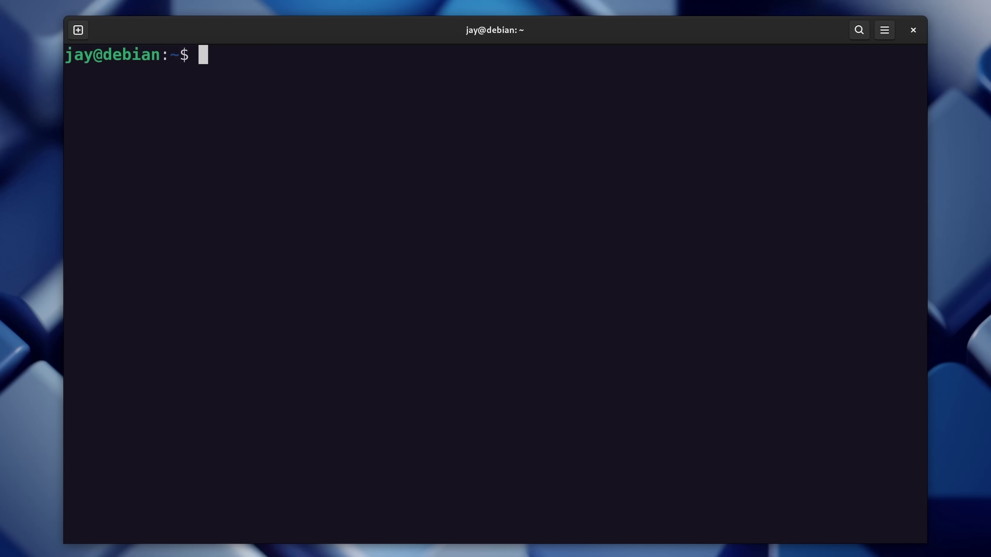
- Run sudo apt update with the administrator password, then clear the screen with Ctrl+L
{"action": "type", "text": "sudo apt u"}
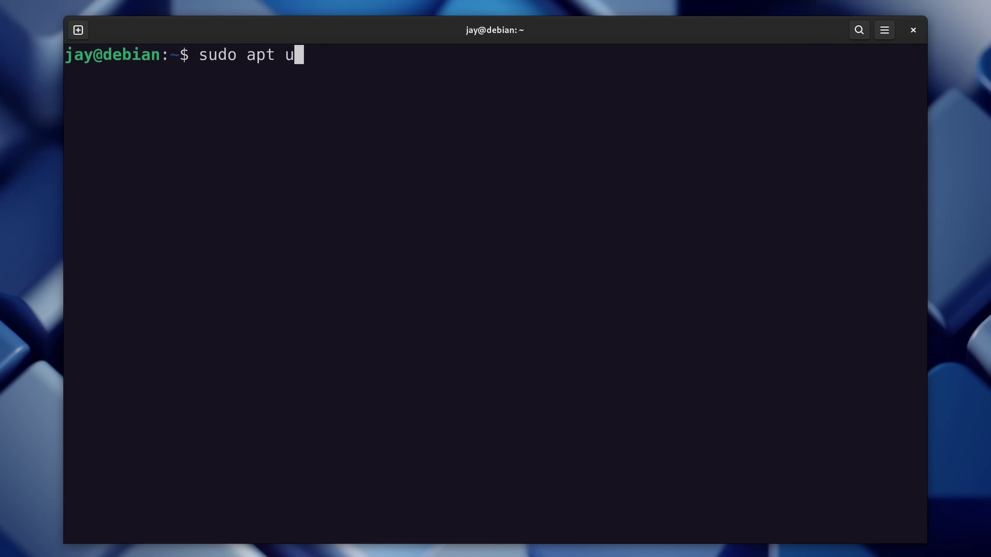
{"action": "type", "text": "pdate"}
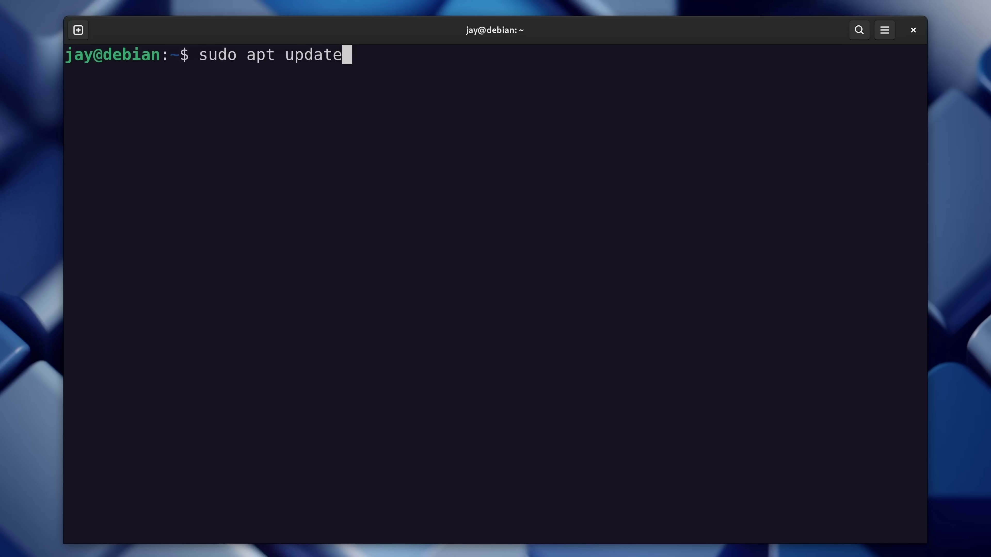
{"action": "key", "text": "Return"}
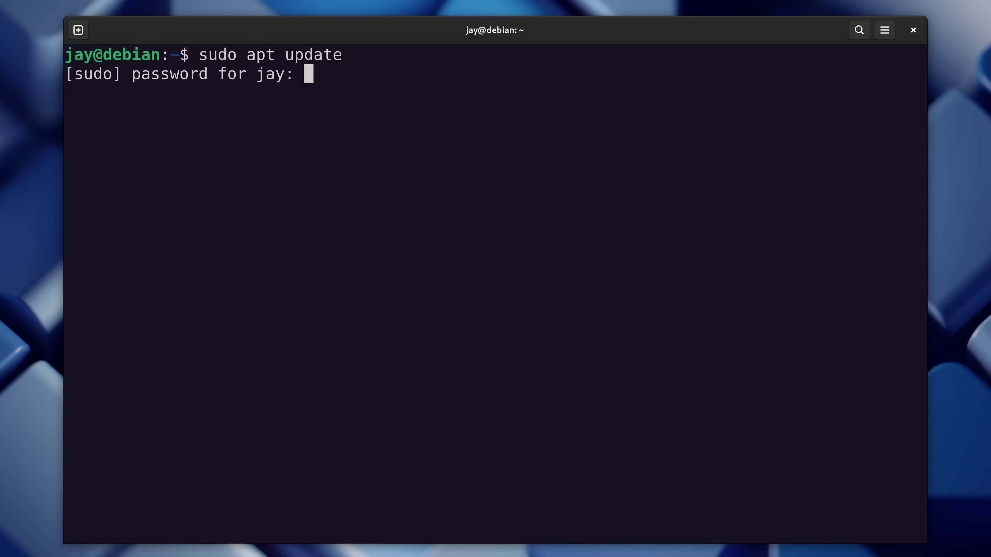
{"action": "key", "text": "Return"}
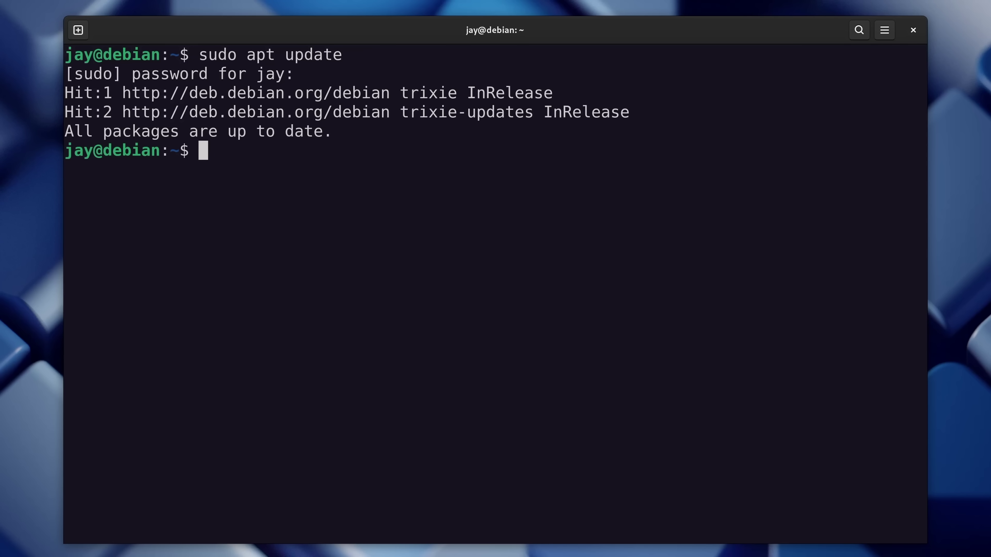
{"action": "key", "text": "ctrl+l"}
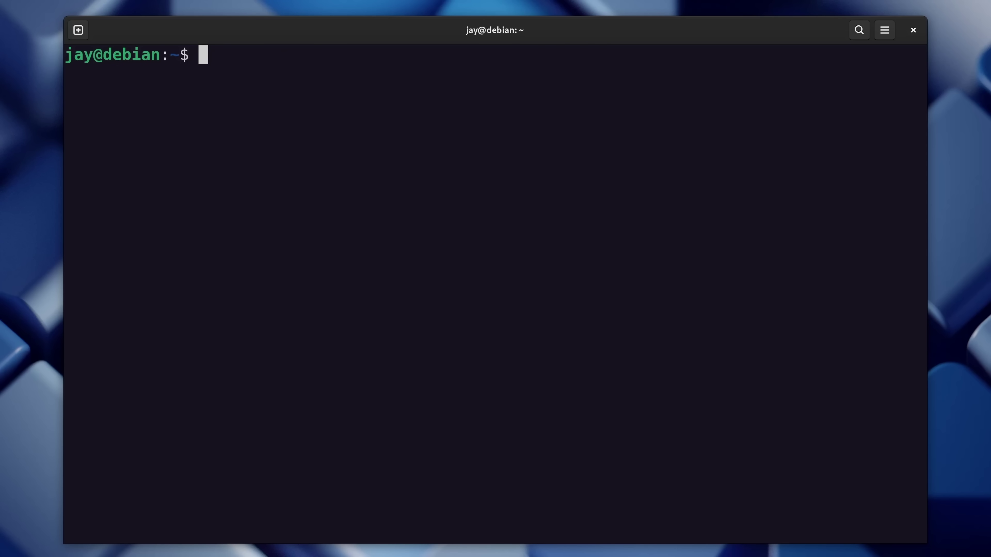
- Run sudo apt dist-upgrade, which reports 0 packages to upgrade, install or remove
{"action": "type", "text": "sudo apt"}
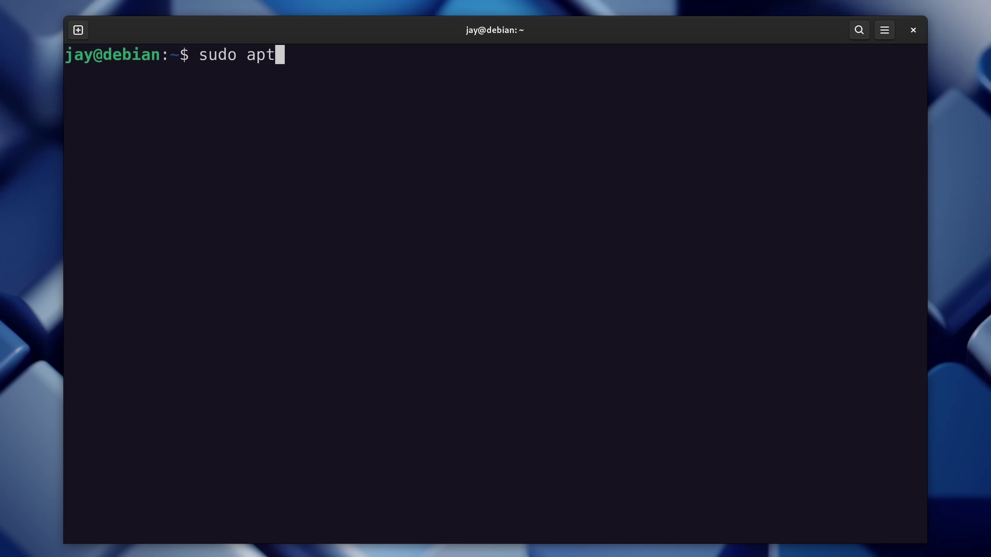
{"action": "type", "text": " dist-upgrade"}
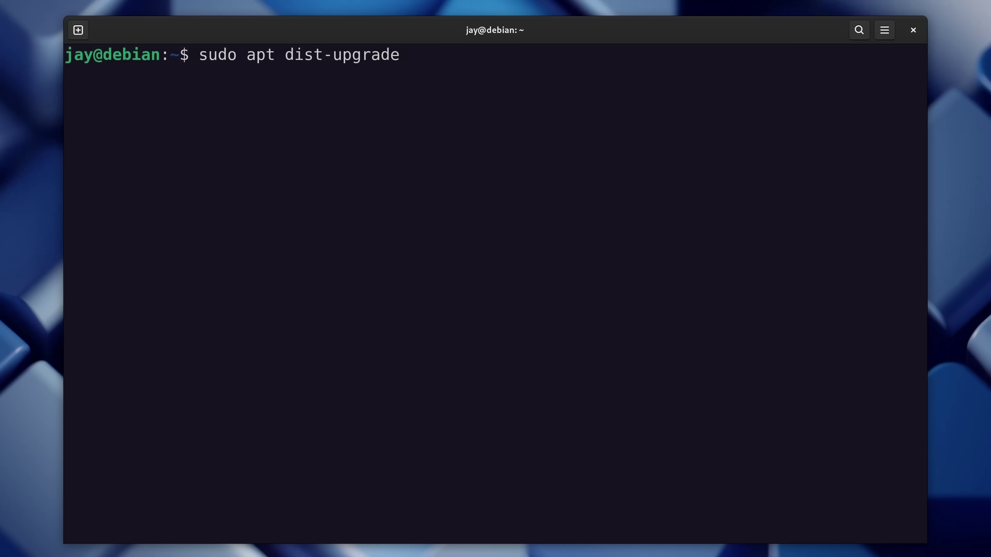
{"action": "key", "text": "Return"}
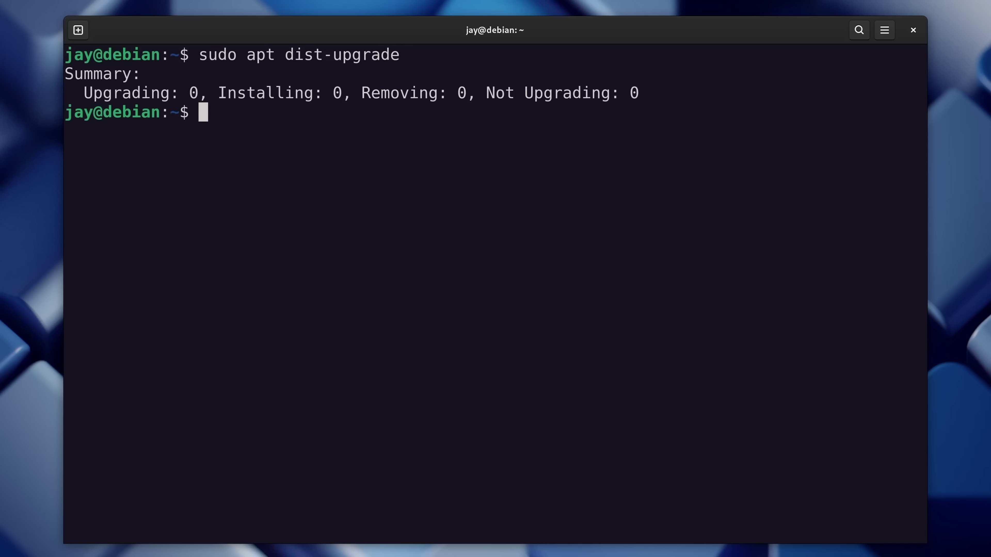
- Clear the terminal screen and launch sudo tasksel
{"action": "key", "text": "ctrl+l"}
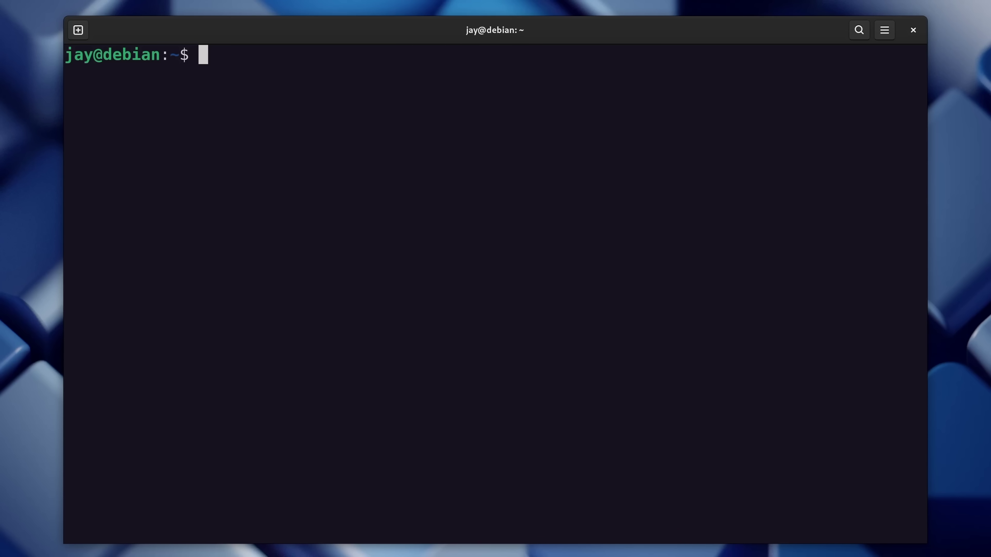
{"action": "type", "text": "sudo tasksel"}
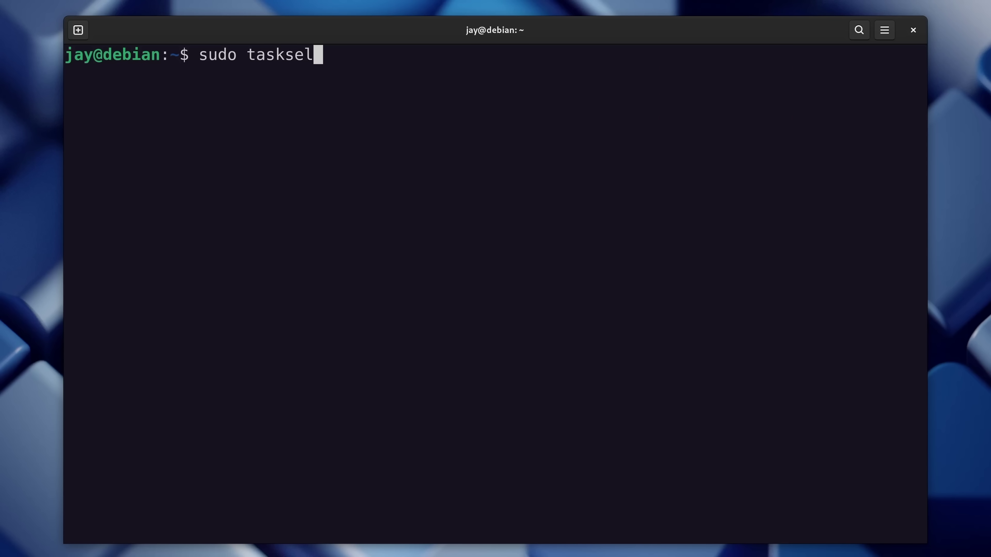
{"action": "key", "text": "Return"}
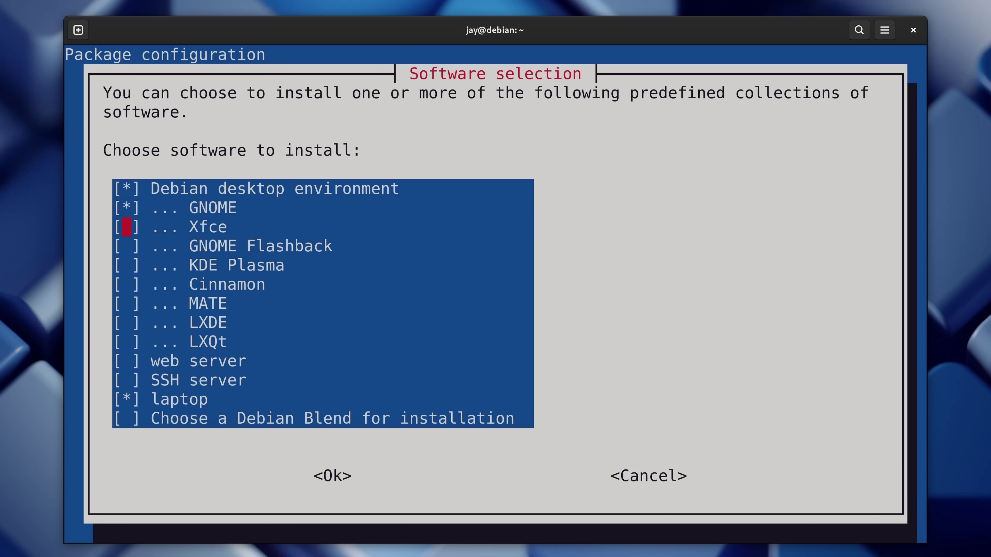
- Select Xfce, KDE Plasma, Cinnamon and MATE in tasksel and confirm to begin installing
{"action": "key", "text": "space"}
{"action": "key", "text": "space"}
{"action": "key", "text": "space"}
{"action": "key", "text": "space"}
{"action": "key", "text": "space"}
{"action": "key", "text": "space"}
{"action": "key", "text": "Tab"}
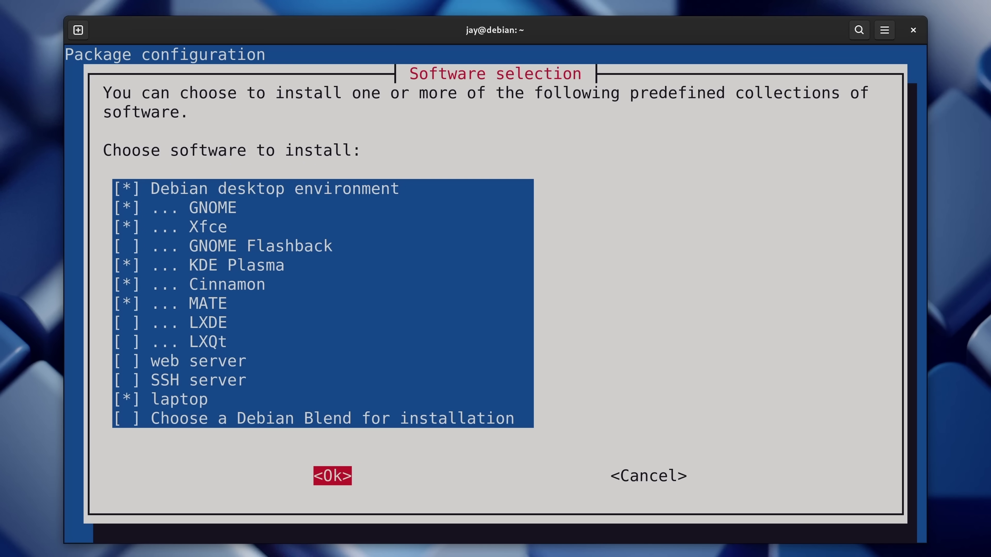
{"action": "key", "text": "Return"}
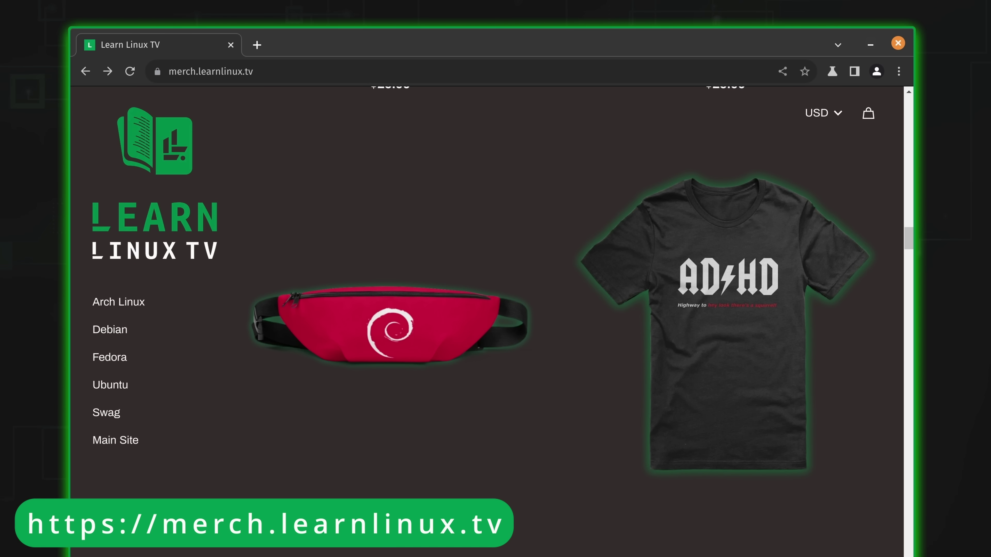
- Scroll the merch store grid past the red Debian bag and the AD/HD shirt
{"action": "scroll", "coordinate": [561, 324], "scroll_direction": "down", "scroll_amount": 10}
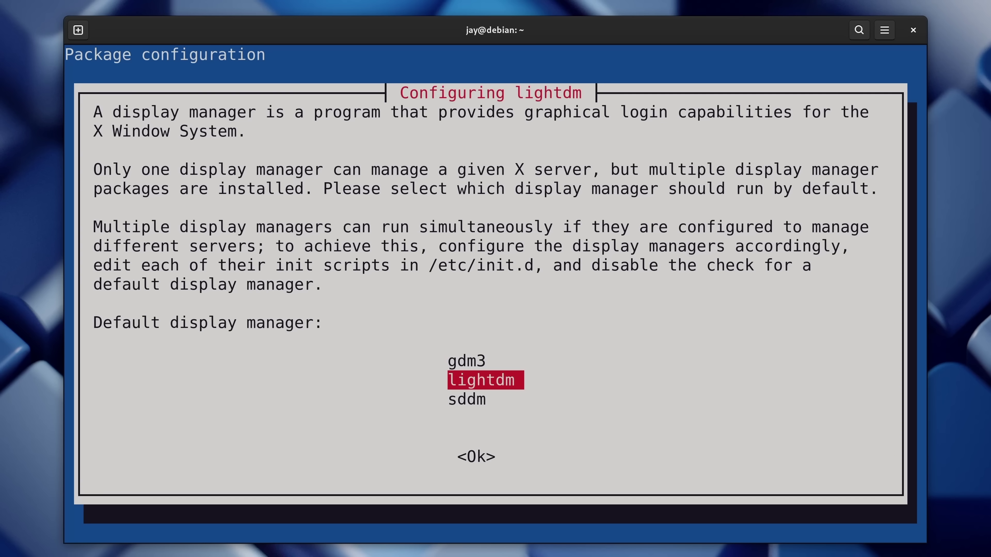
- Choose gdm3 over lightdm and sddm in the Configuring lightdm prompt and confirm
{"action": "key", "text": "Down"}
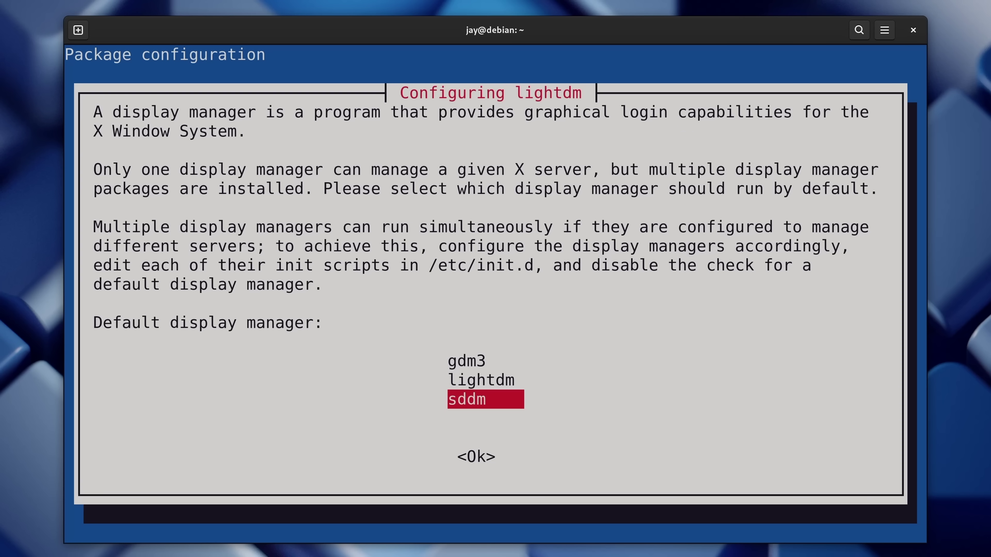
{"action": "key", "text": "Up"}
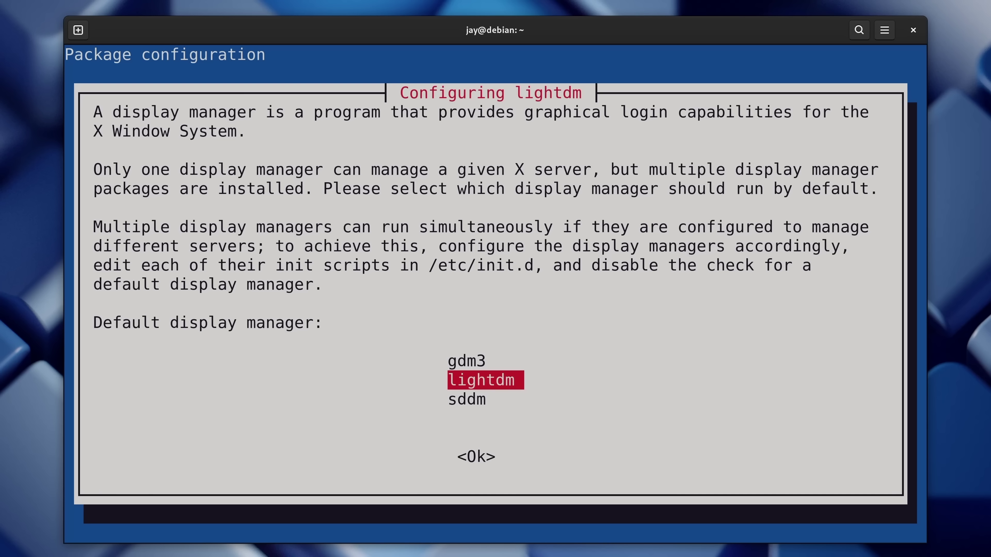
{"action": "key", "text": "Up"}
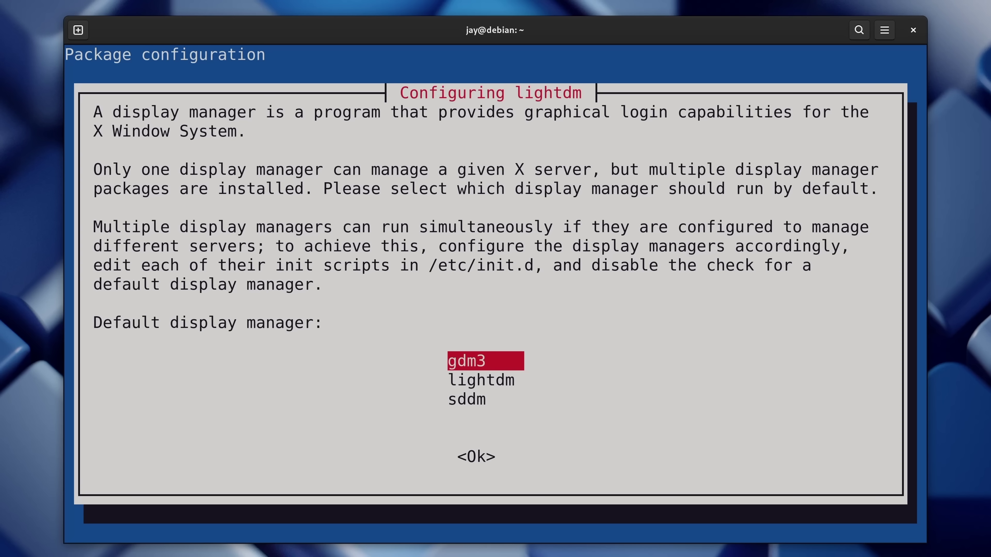
{"action": "key", "text": "Tab"}
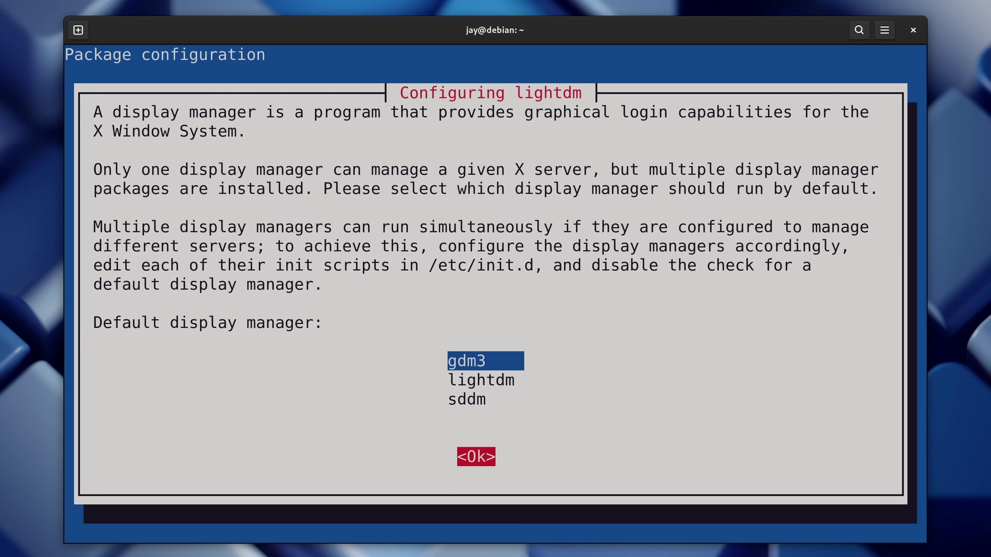
{"action": "key", "text": "Return"}
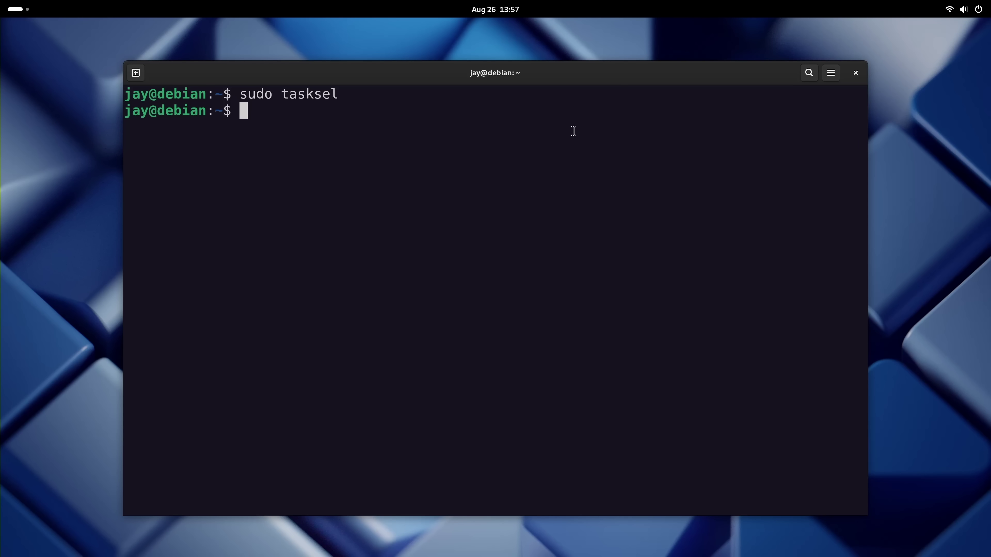
- Close the terminal window, then choose Log Out from the quick settings power menu
{"action": "left_click", "coordinate": [857, 74]}
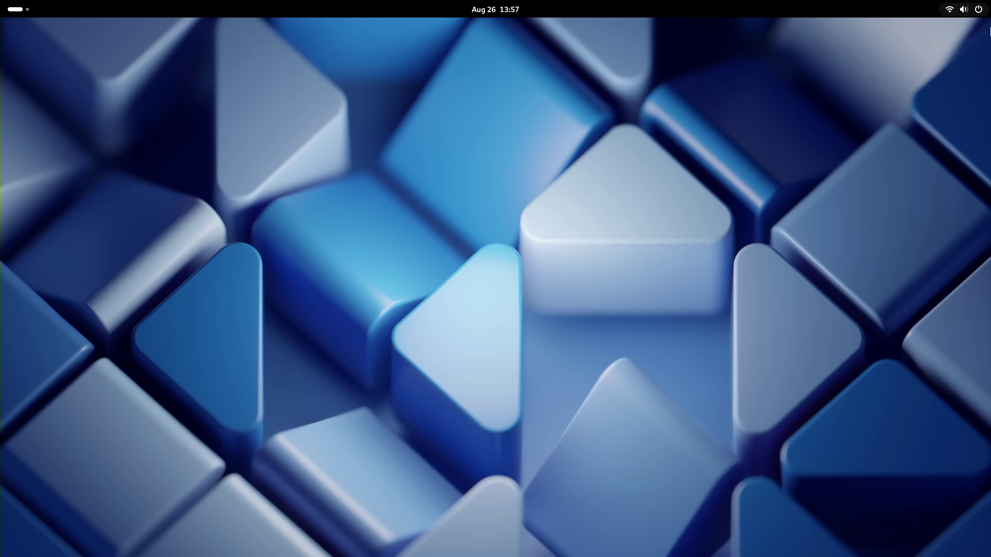
{"action": "left_click", "coordinate": [964, 9]}
{"action": "left_click", "coordinate": [969, 40]}
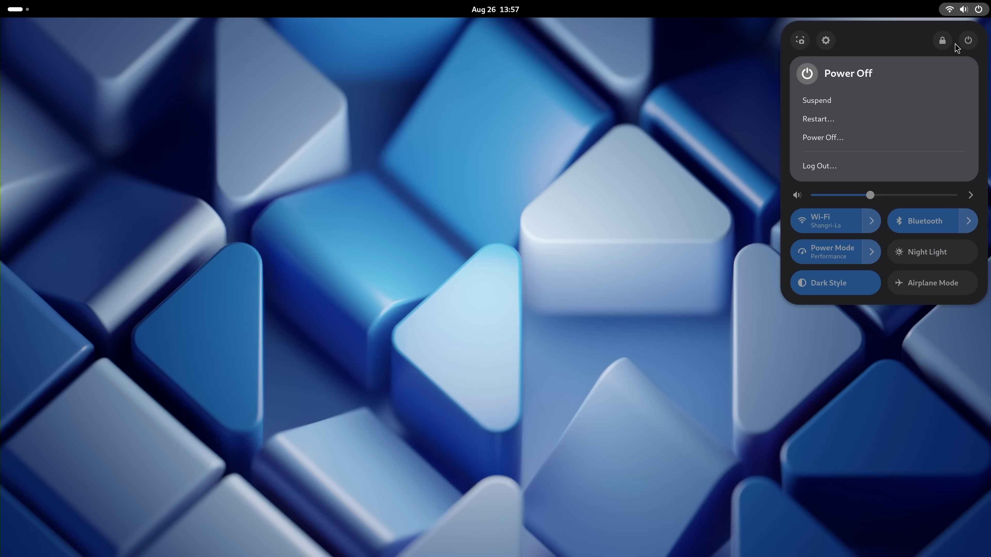
{"action": "left_click", "coordinate": [814, 166]}
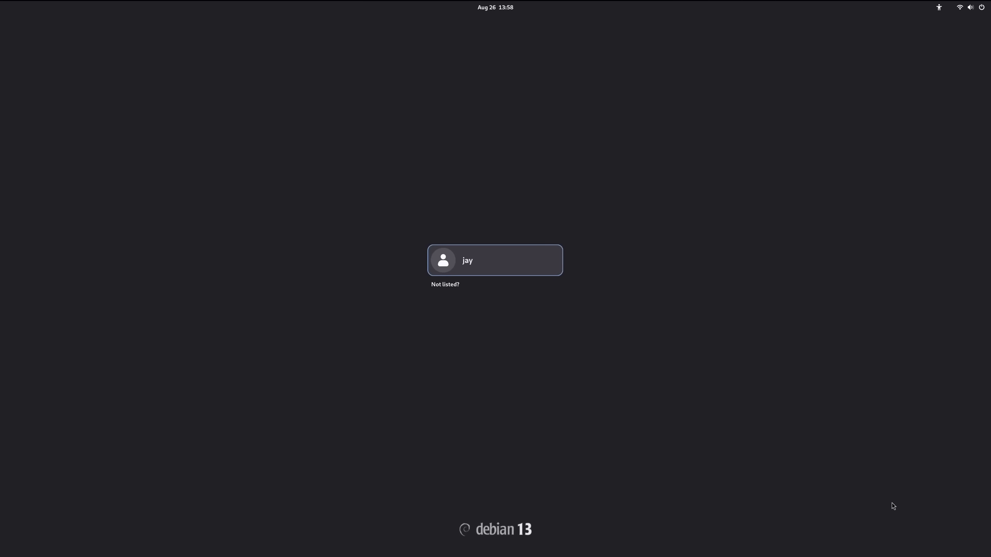
- Pick the user tile in the centre of the GDM login screen
{"action": "left_click", "coordinate": [521, 271]}
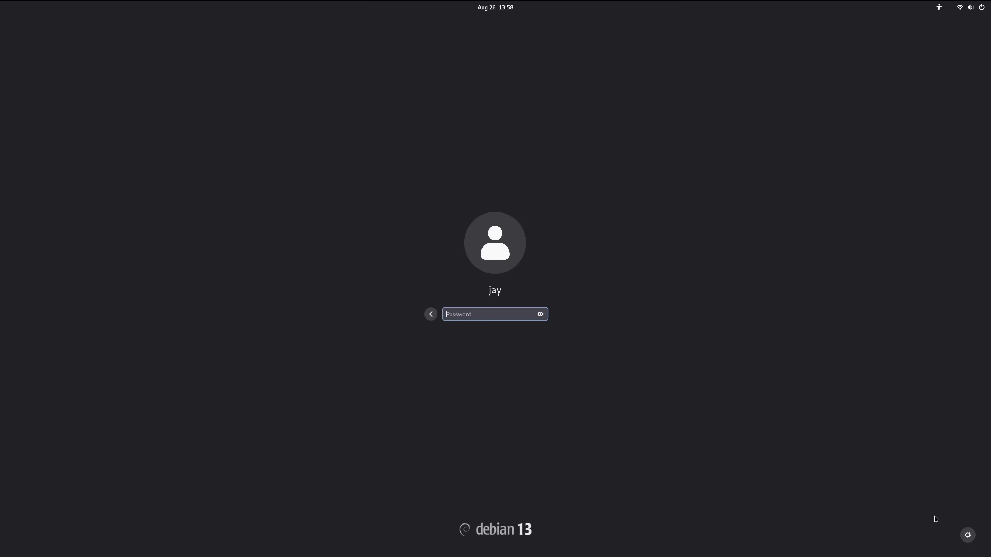
- Open the desktop session chooser for Plasma and type the account password
{"action": "left_click", "coordinate": [968, 535]}
{"action": "type", "text": "•••"}
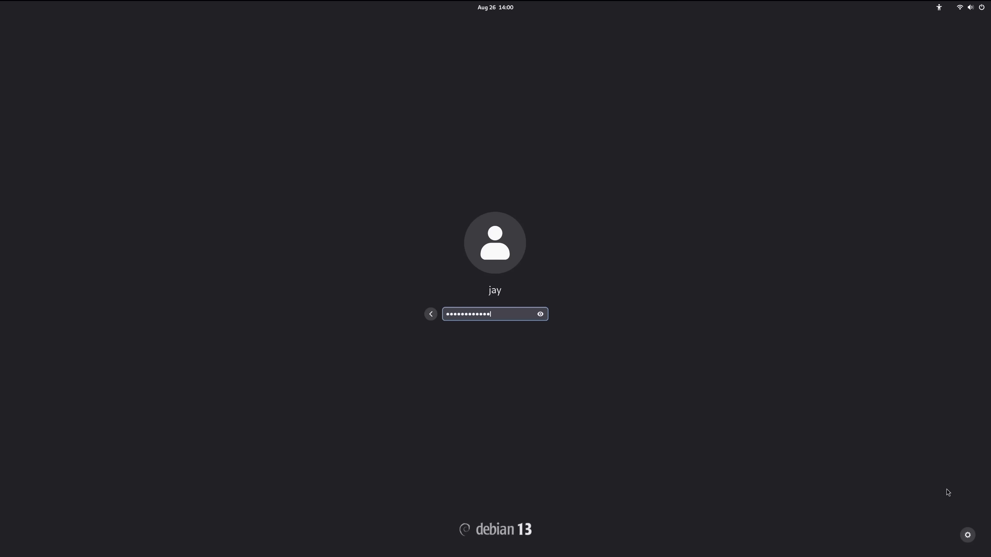